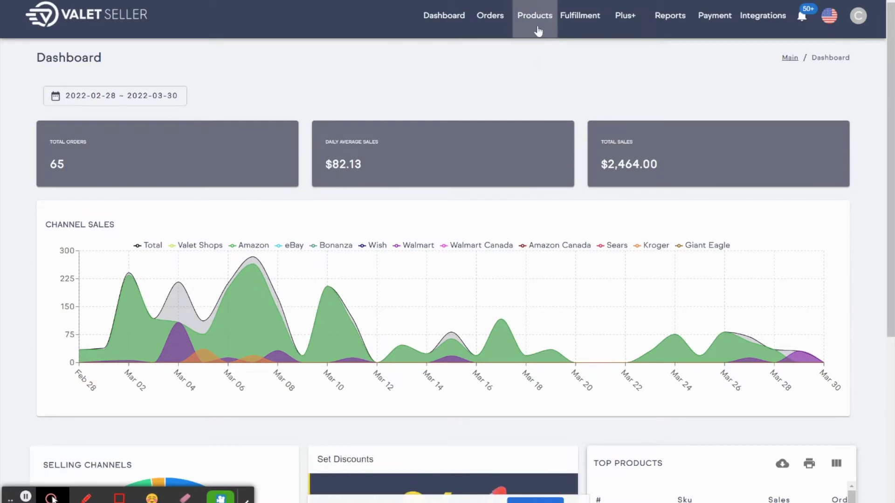
Go to Products and start a new simple product with an auto-generated SKU
click(538, 31)
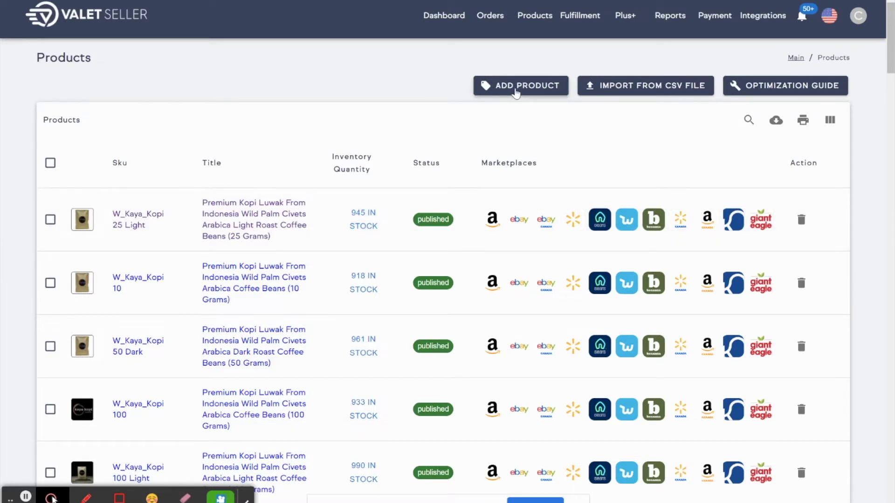
click(516, 93)
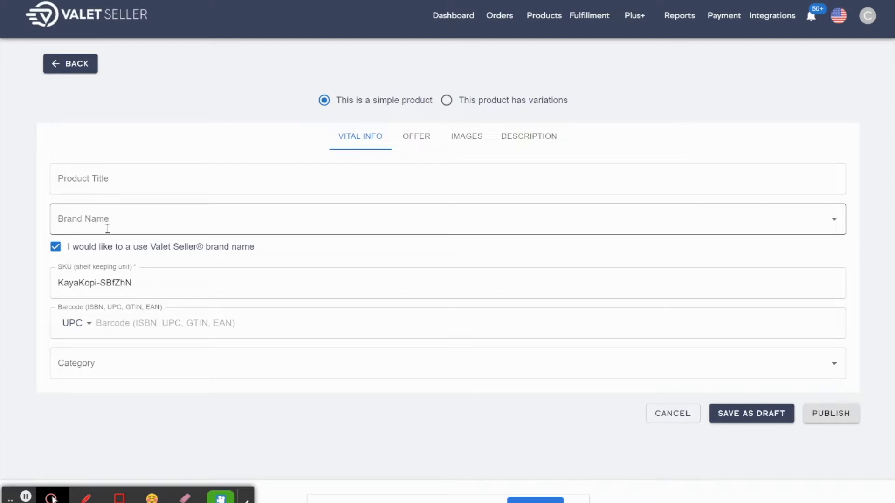
Uncheck 'I would like to use a Valet Seller brand name' to make Brand Name free entry
click(55, 248)
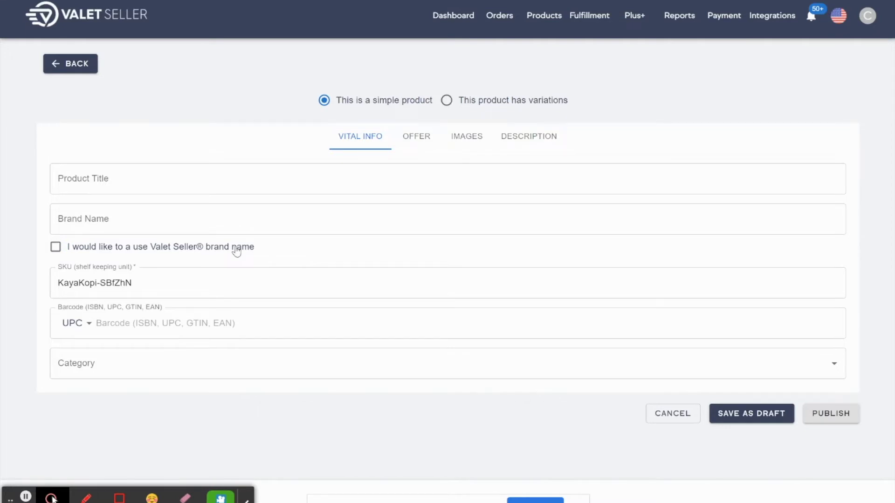
Enter 'T-Shirt Express' as the brand, delete it, and re-check the Valet Seller brand option
click(206, 221)
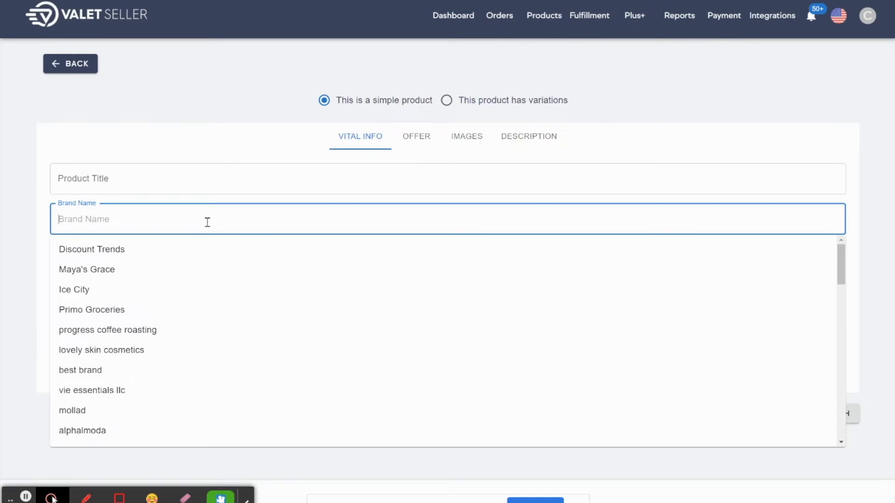
text(T-Shirt)
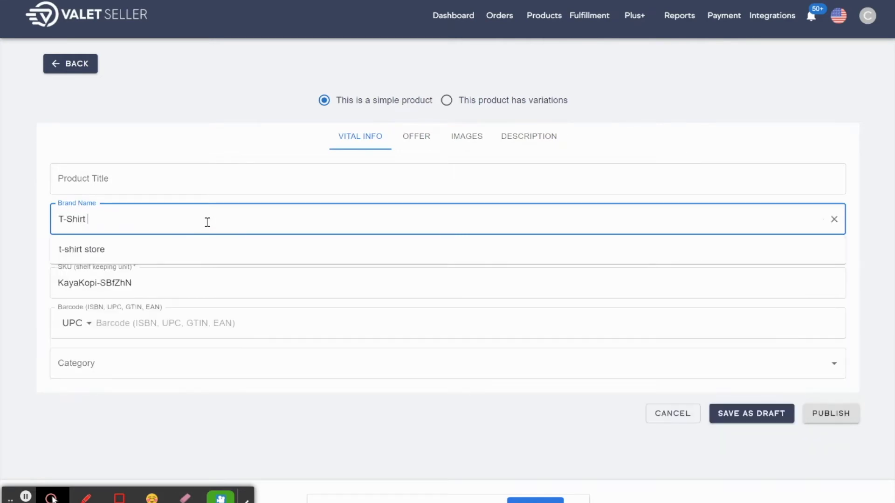
text( Express)
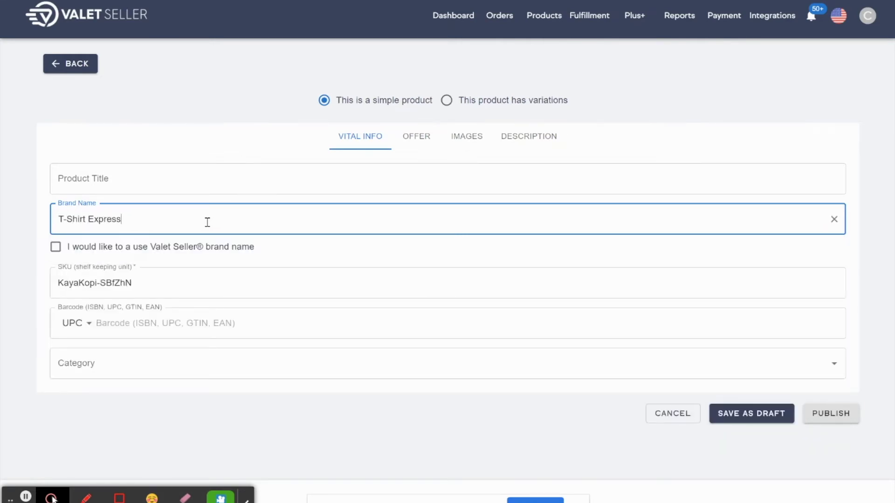
click(199, 201)
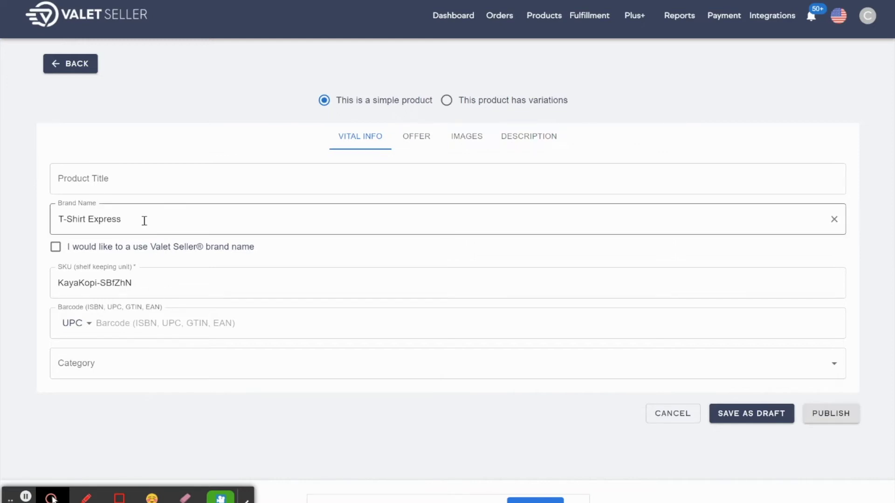
drag(120, 219, 53, 205)
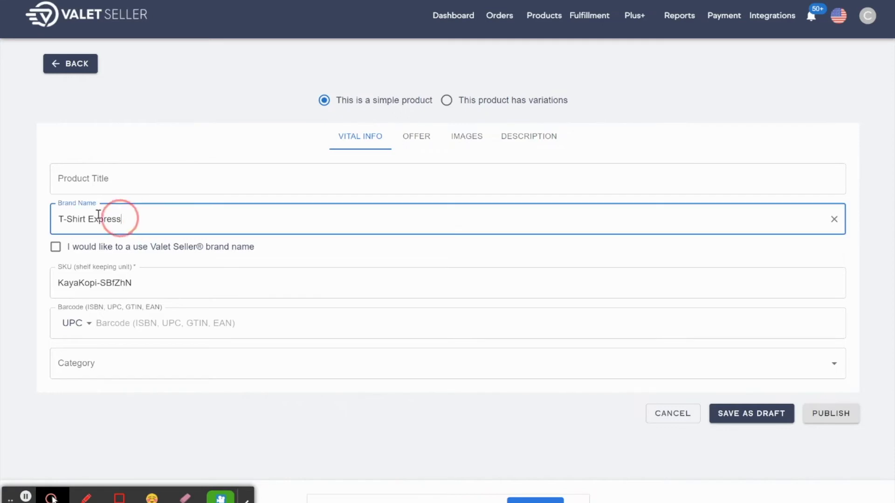
key(BackSpace)
click(44, 201)
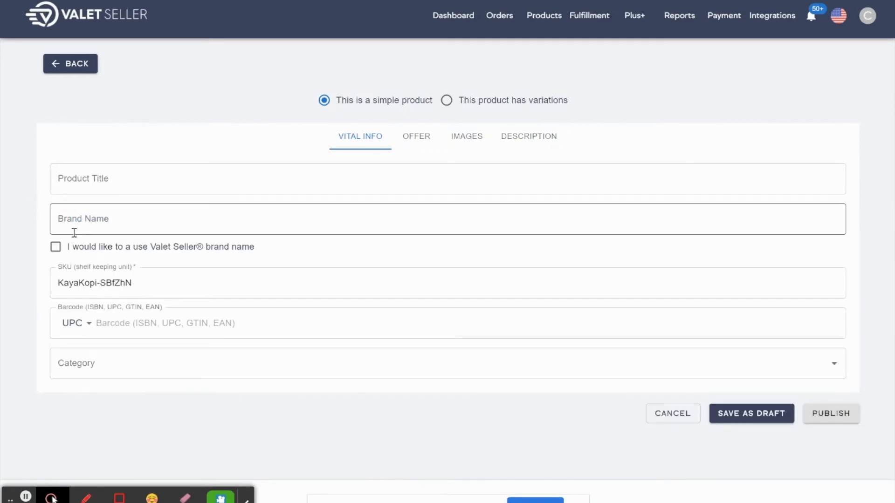
click(56, 248)
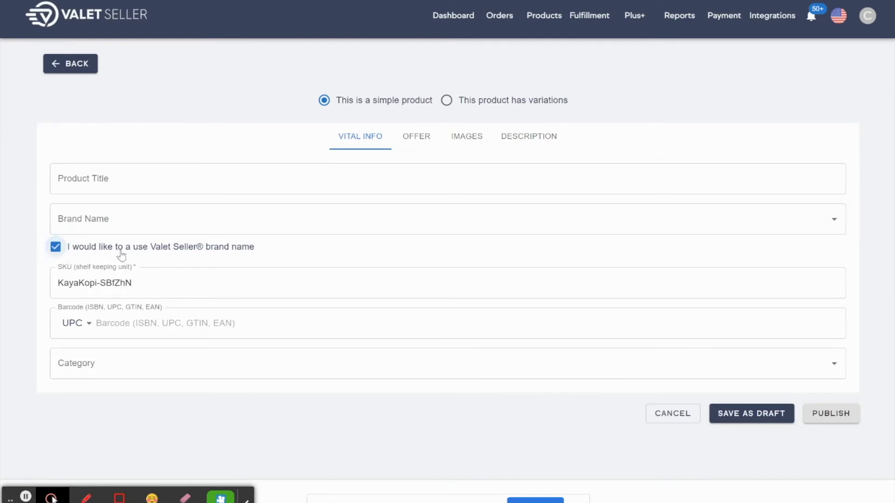
Open the Brand Name dropdown listing Valet Seller brands, starting with Discount Trends
click(135, 220)
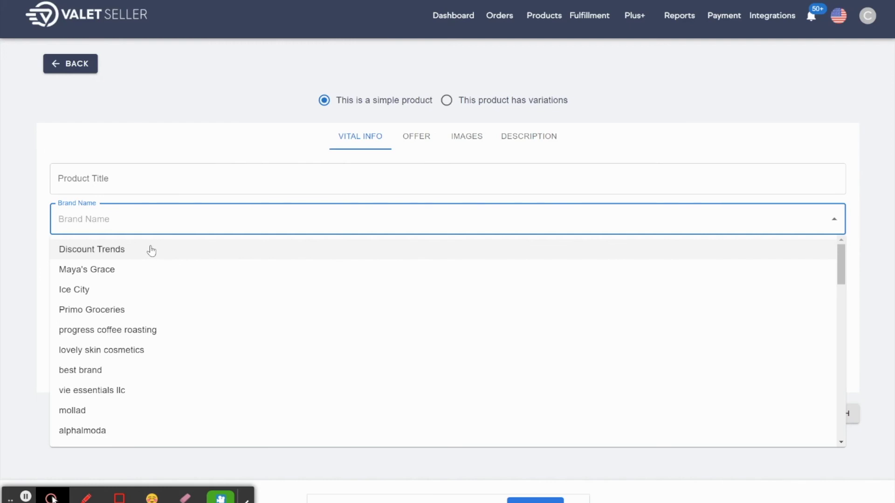
Close the brand list without choosing one and uncheck the Valet Seller brand option
click(239, 105)
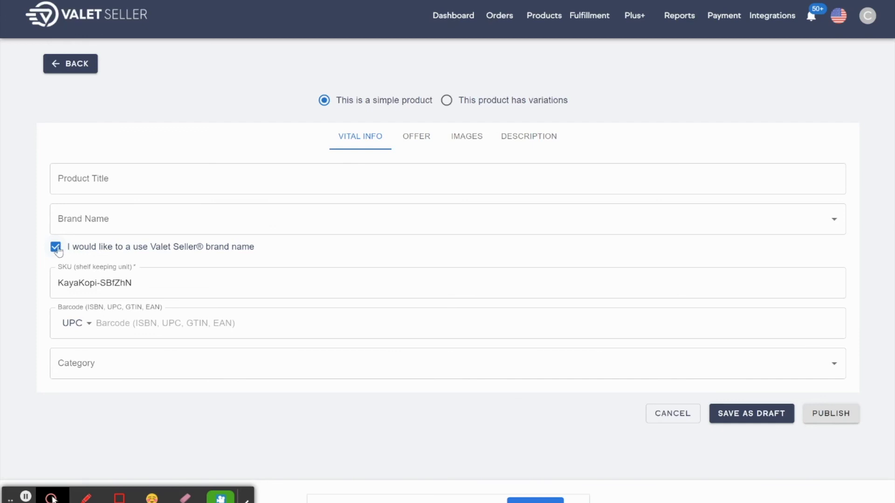
click(55, 247)
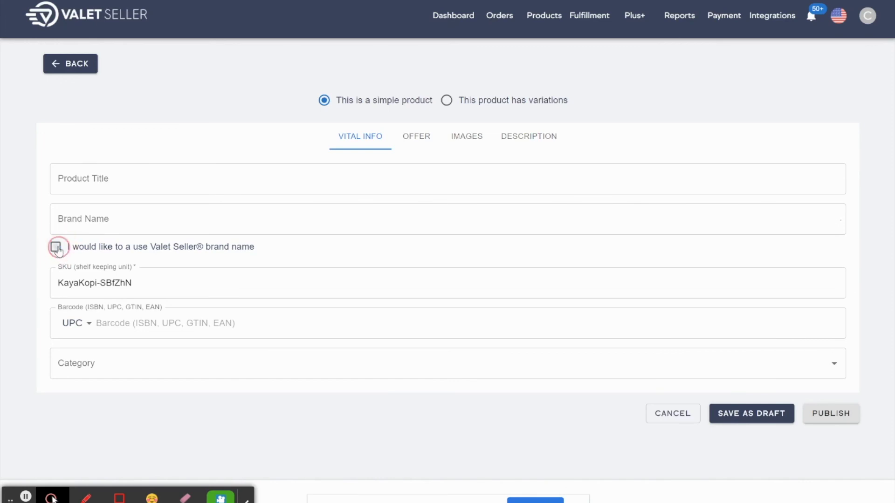